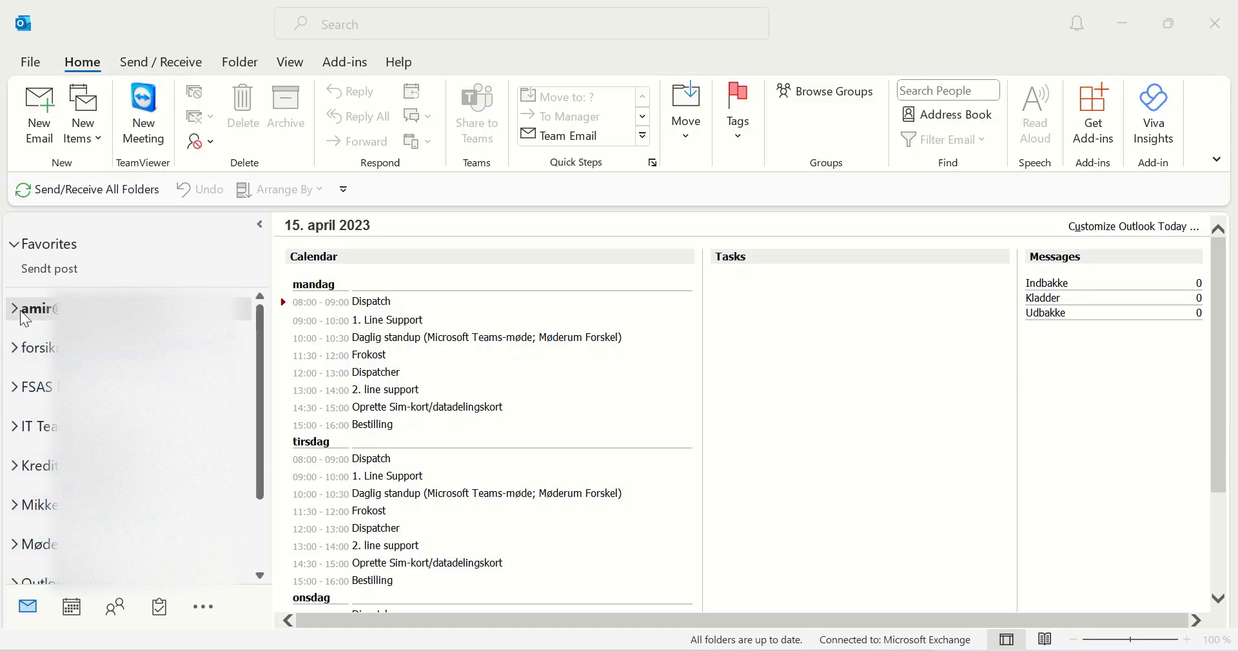
Search the current folder for 'invoice 1145336', then close the search and return to Outlook Today
click(400, 29)
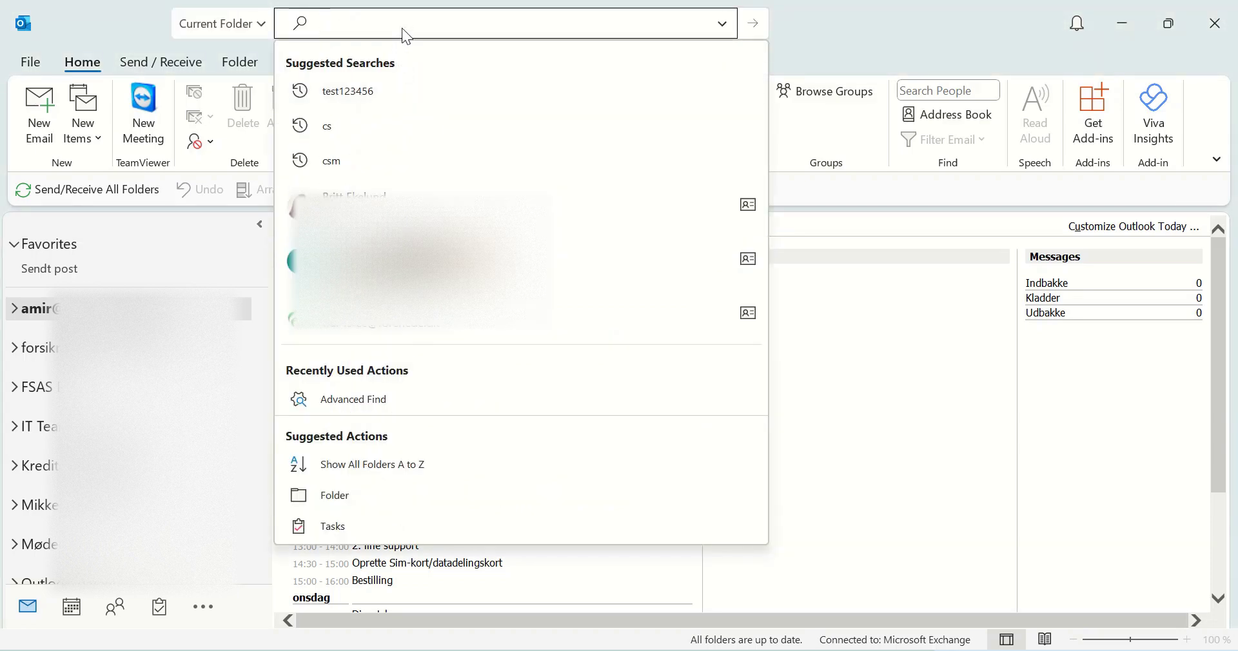
text(invoice 1145336)
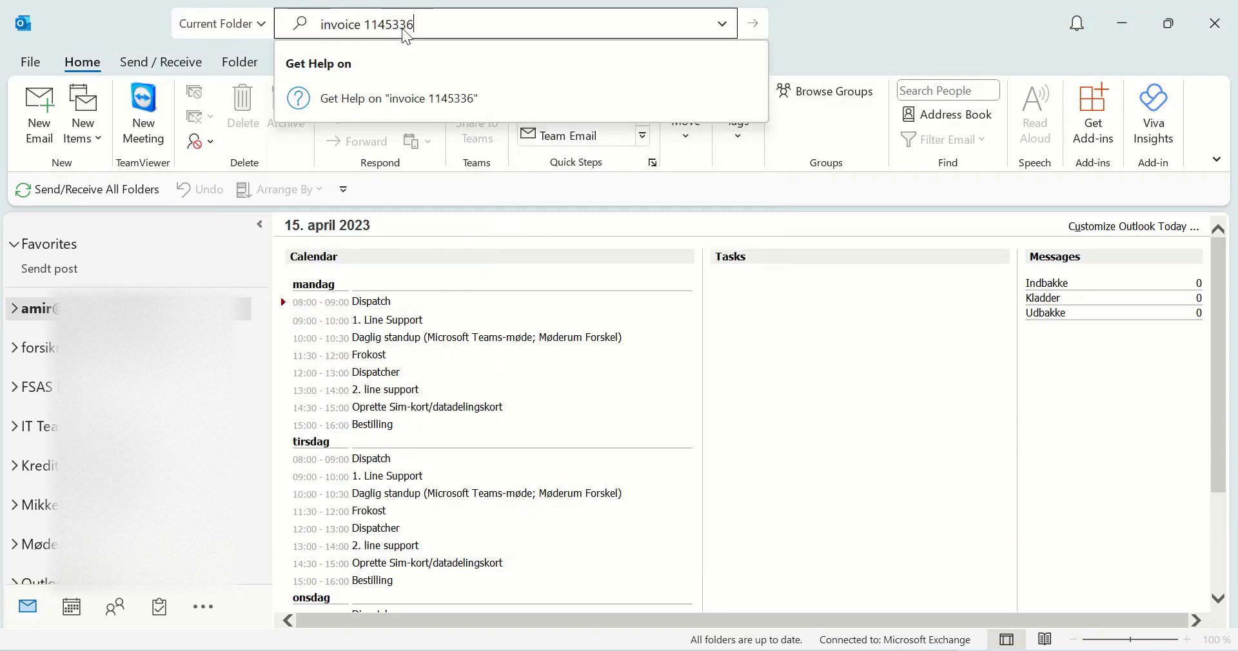
key(Return)
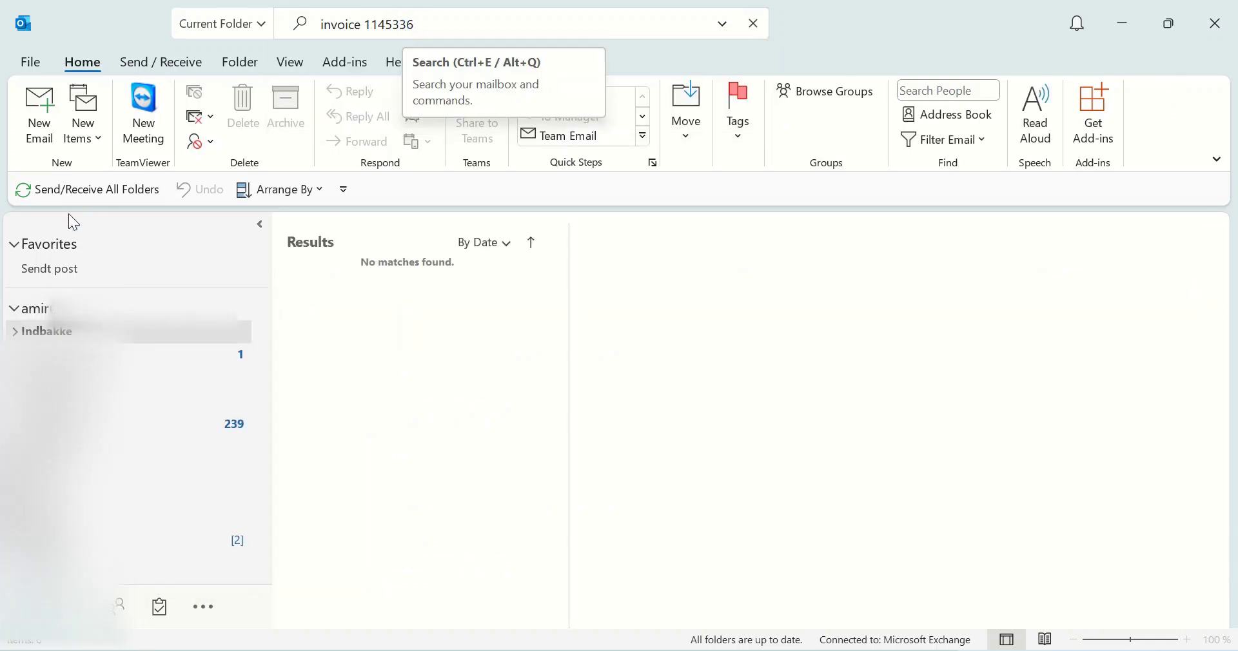
click(25, 309)
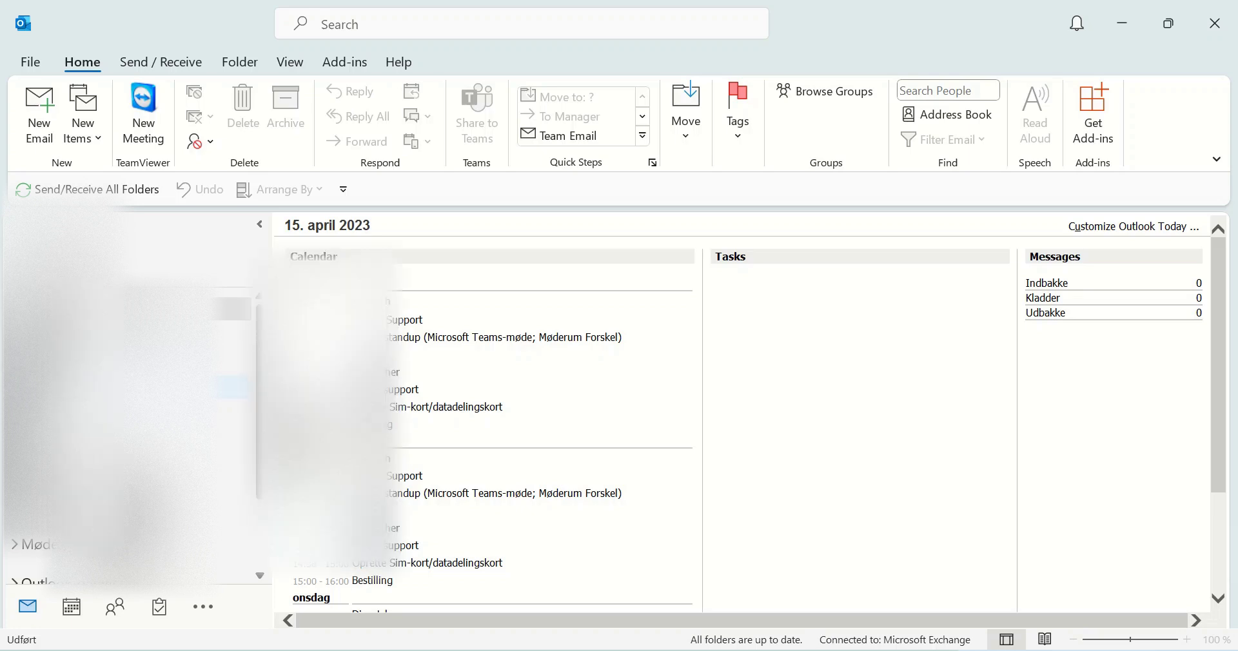
Rerun the suggested 'invoice 1145336' search inside the FSAS shared mailbox folder
click(35, 387)
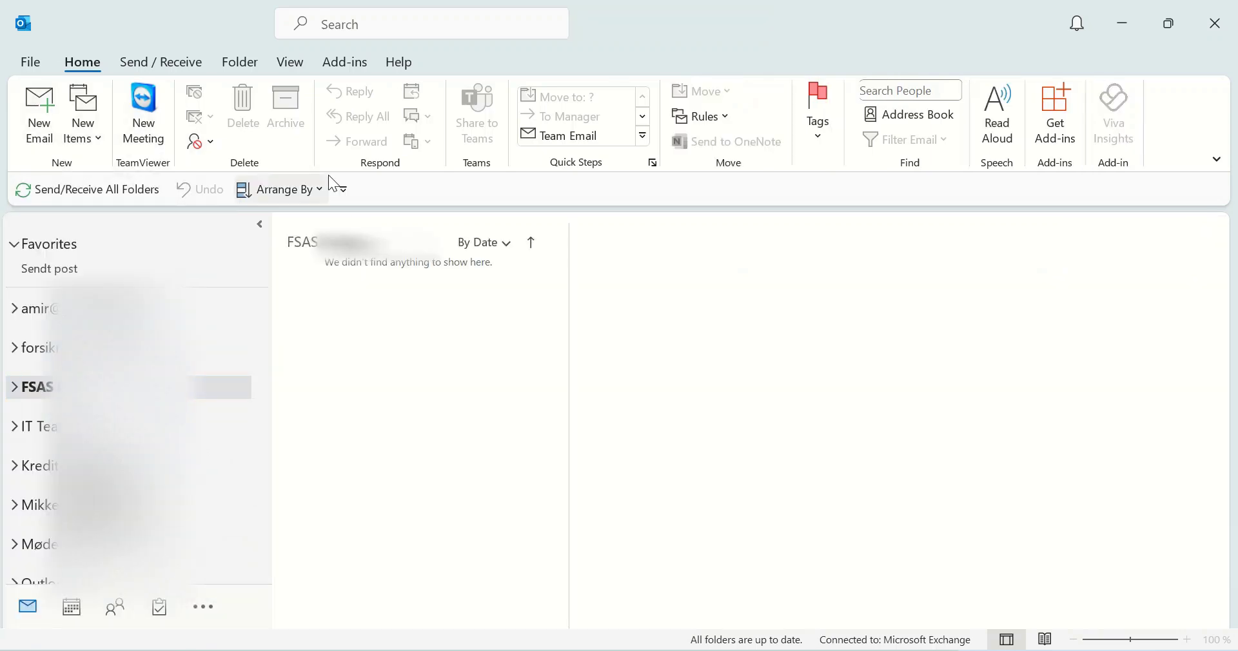
click(382, 24)
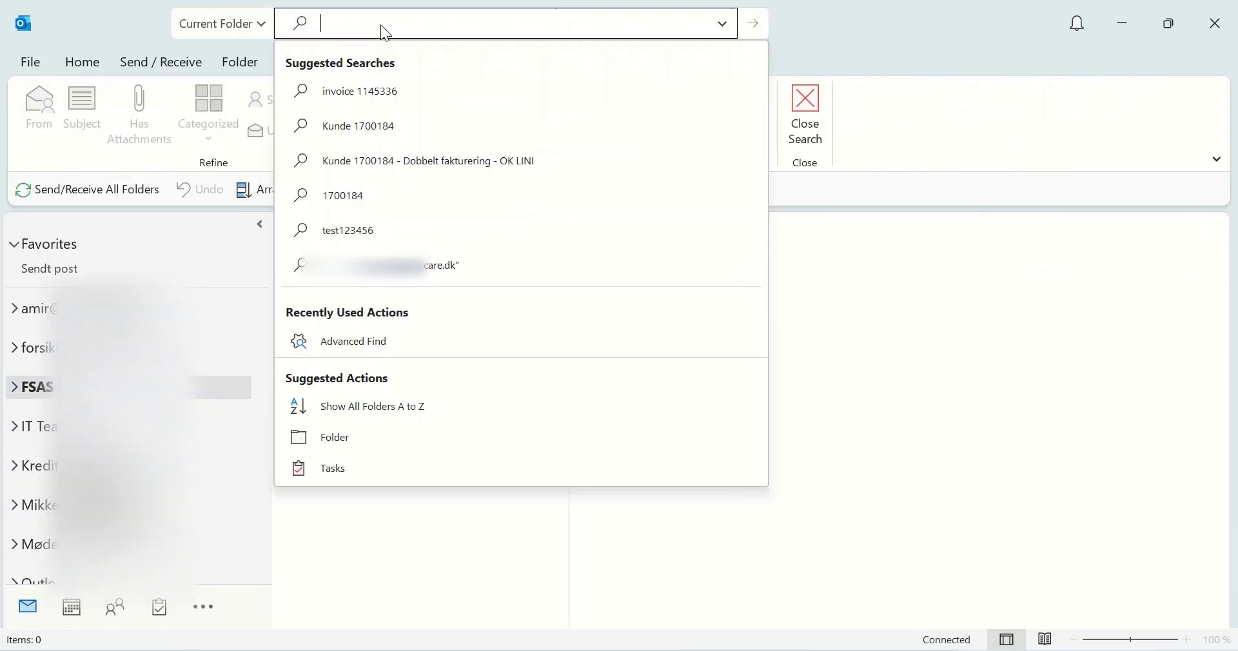
click(377, 91)
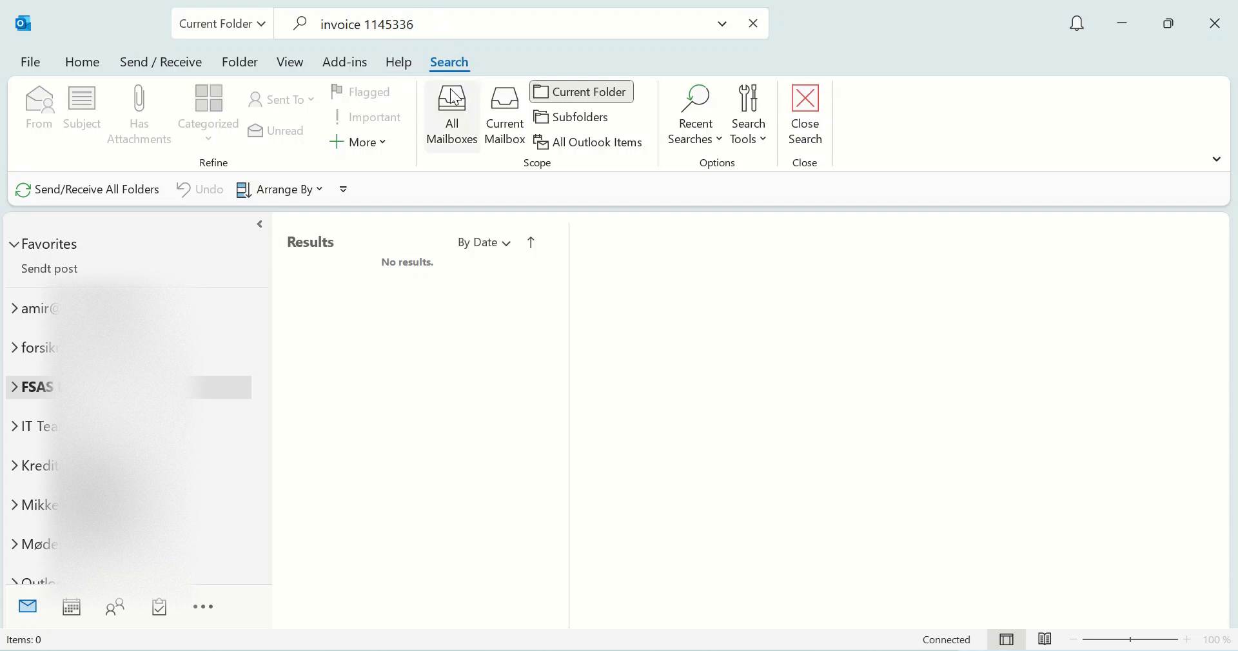
Widen the search scope to Subfolders and open, then close, the 'Rejected invoice 1145336' email
click(589, 123)
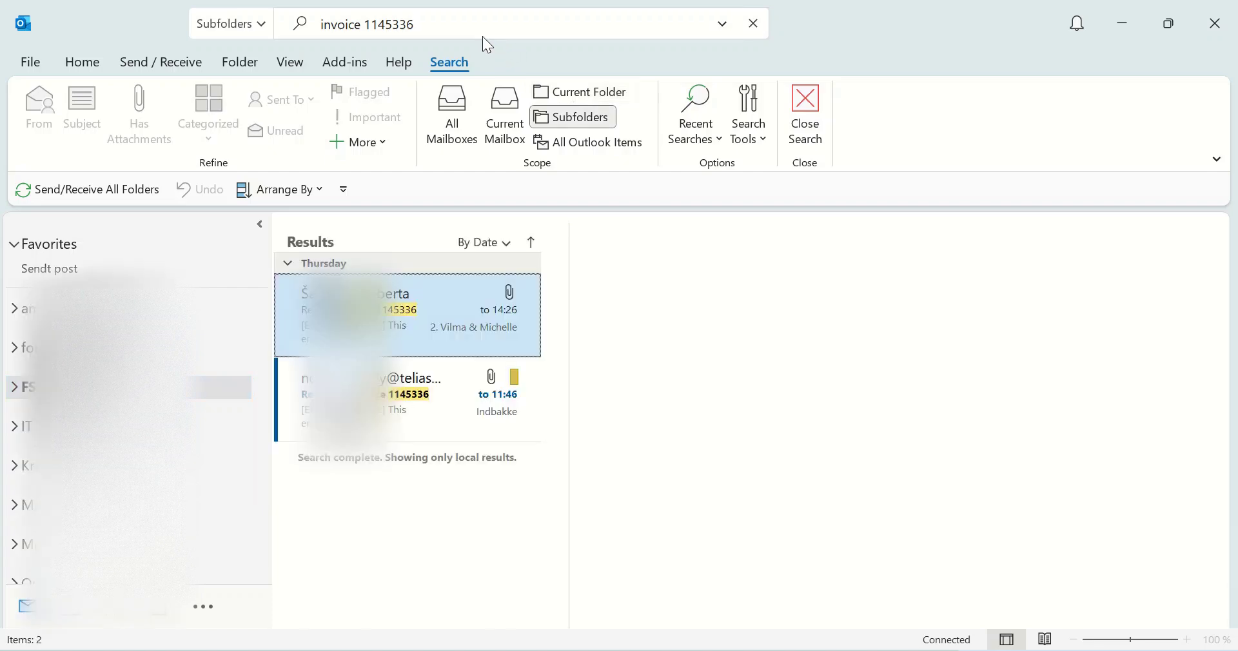
double_click(452, 303)
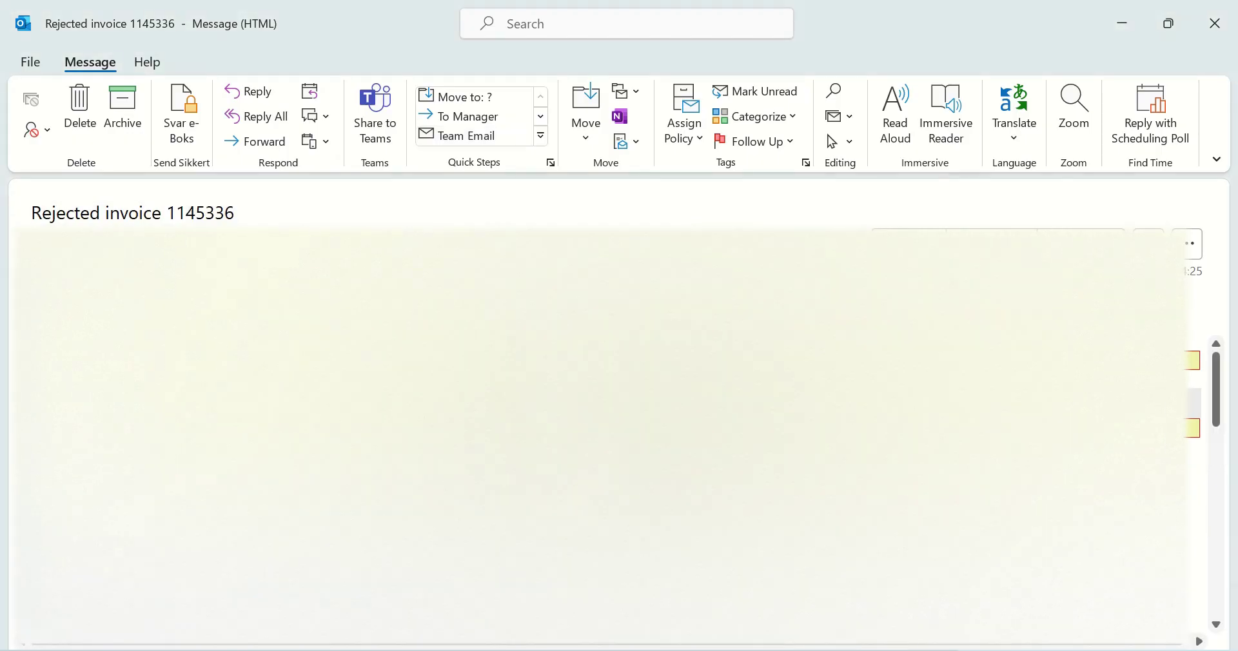
click(1215, 23)
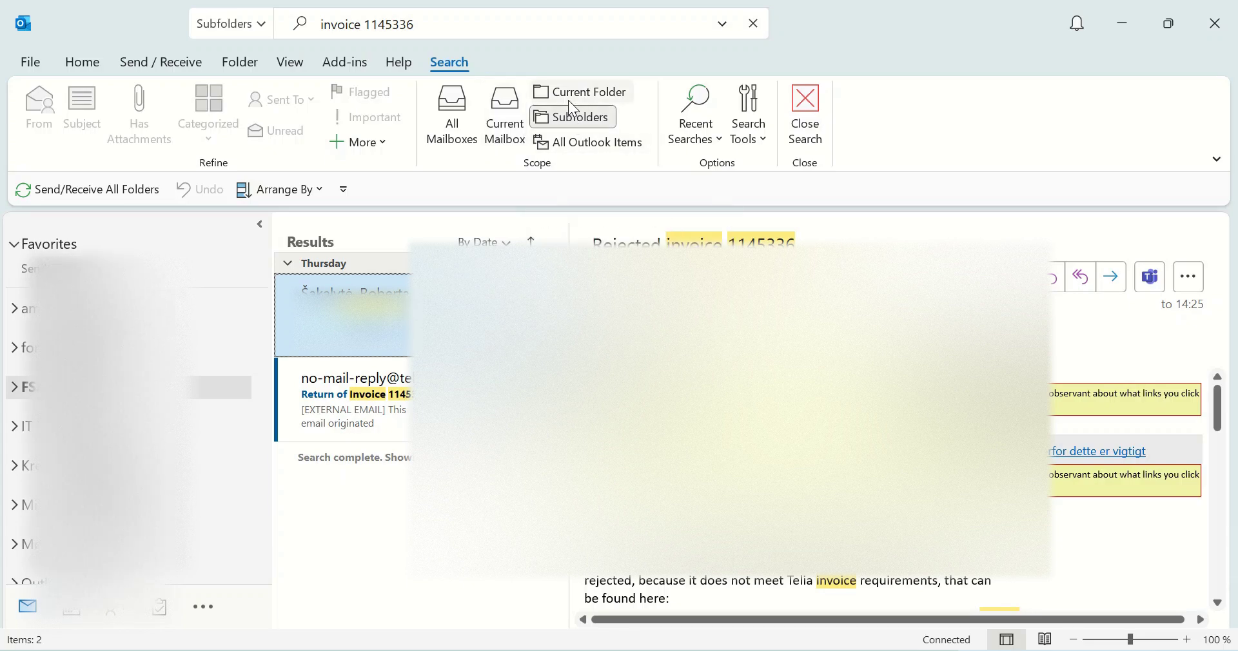
Try Current Folder and All Outlook Items scopes, settle on Subfolders, and return to Home
click(568, 98)
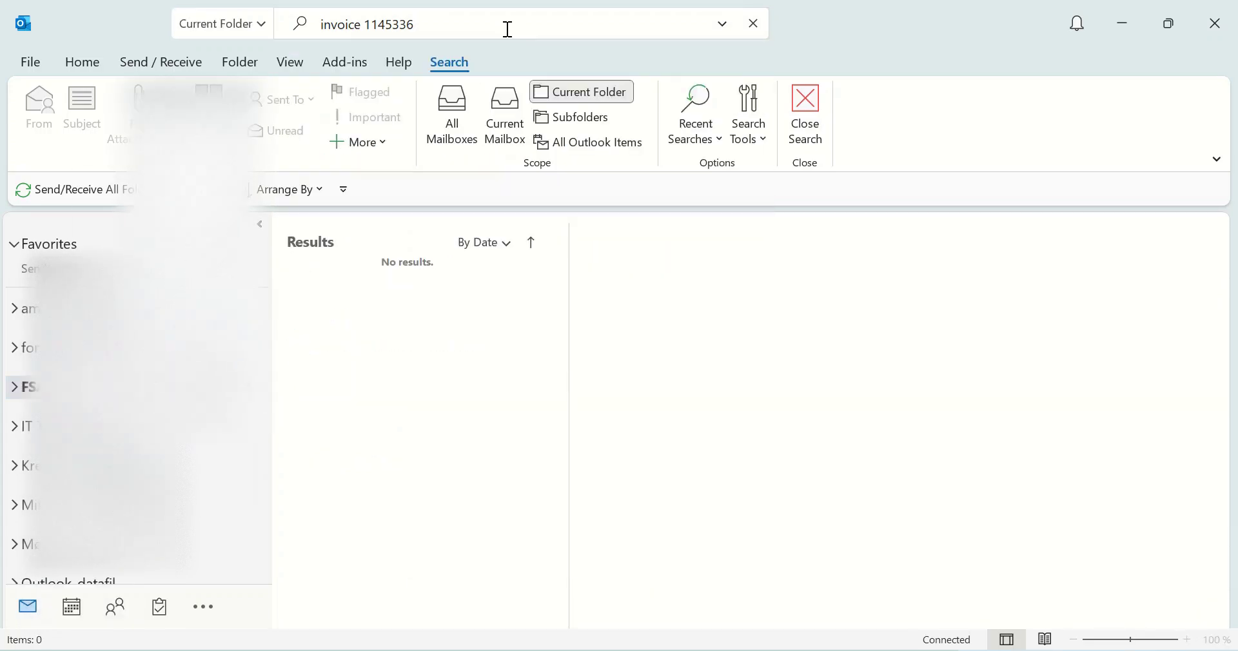
click(584, 143)
click(480, 28)
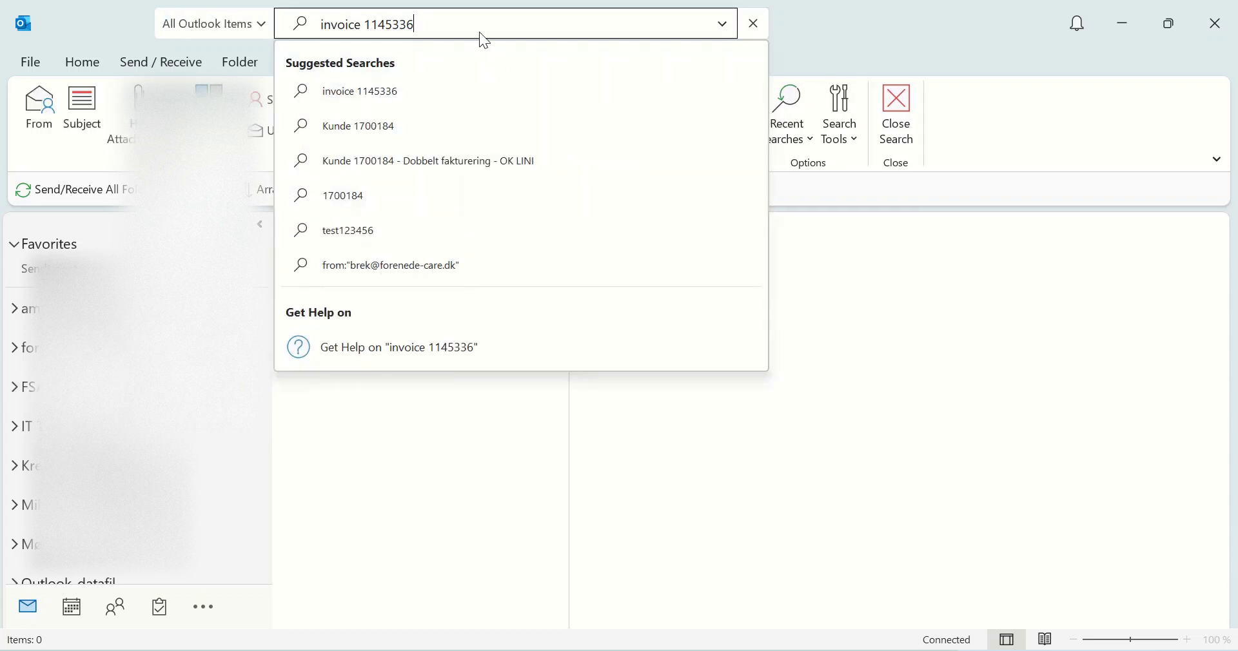
key(Return)
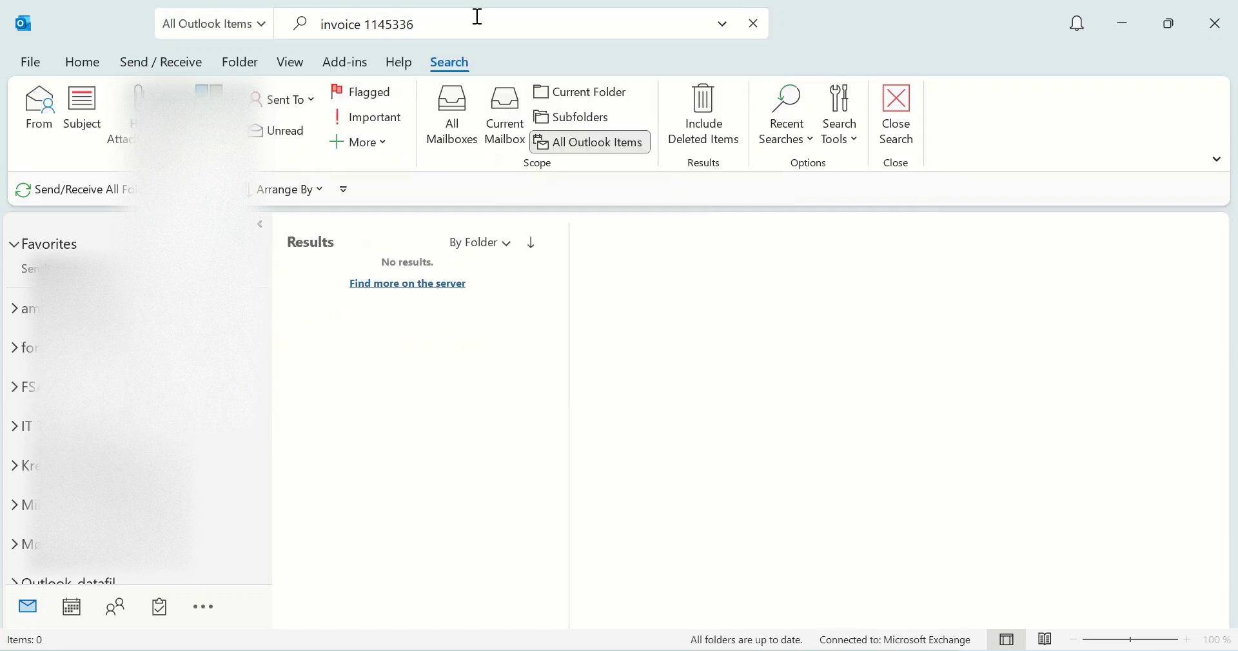
click(561, 123)
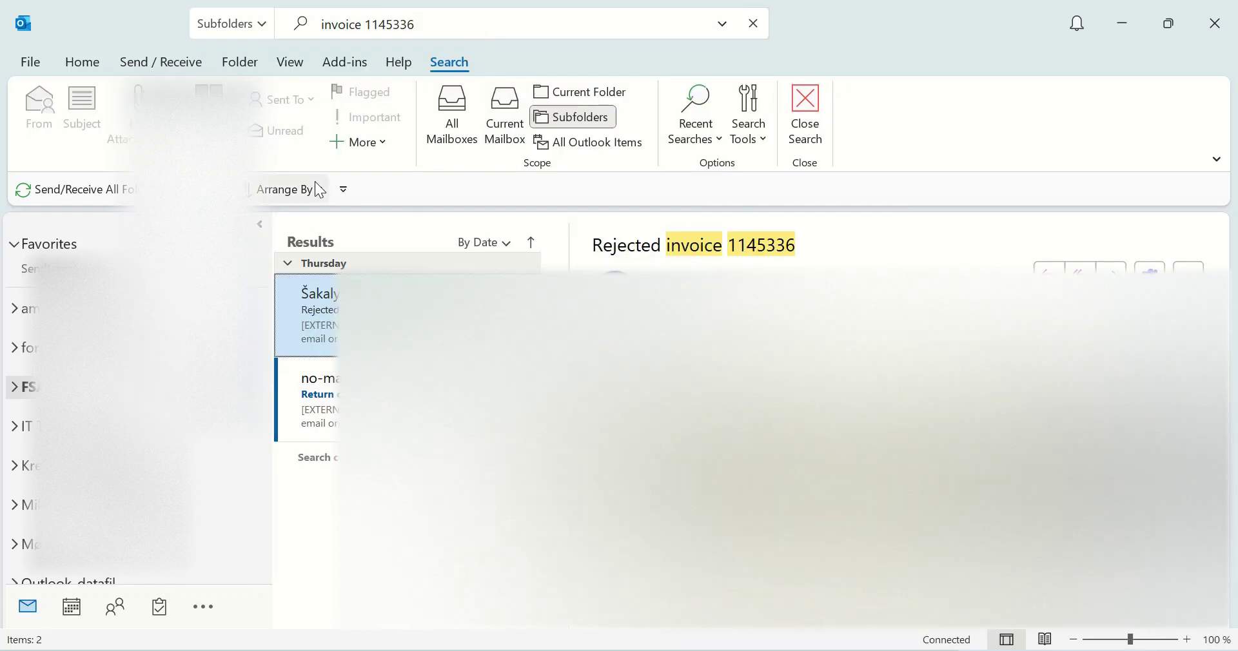
click(86, 62)
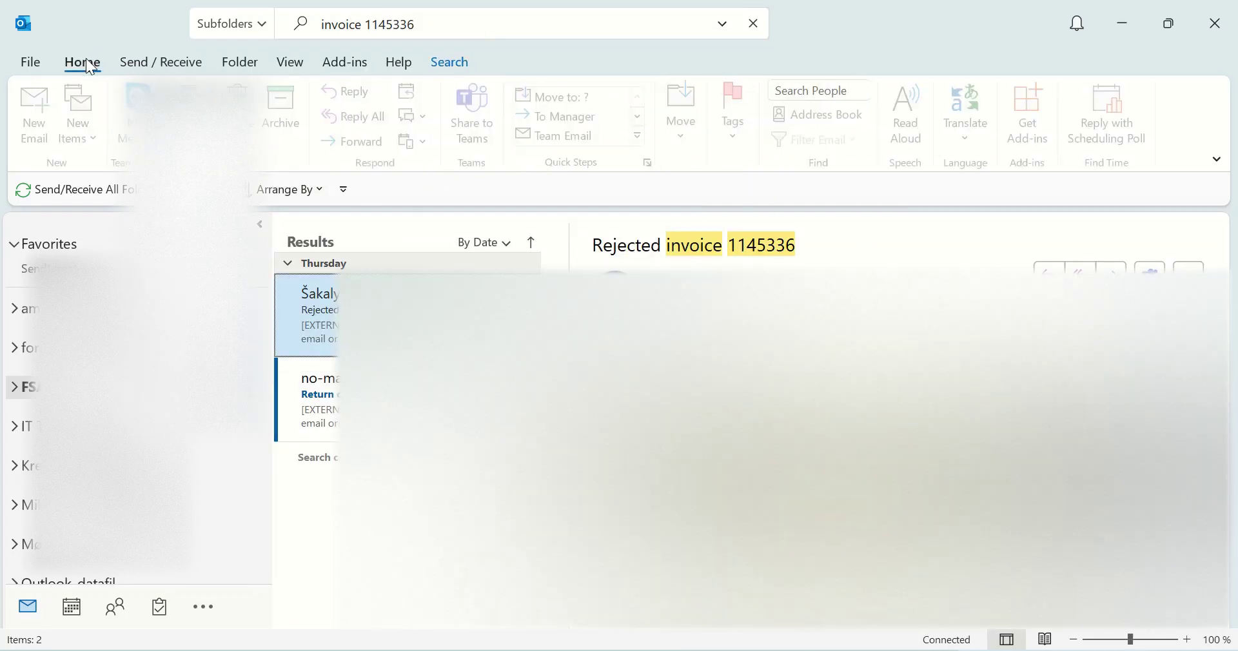
In Outlook Options > Search, include results only from All mailboxes and confirm with OK
click(31, 62)
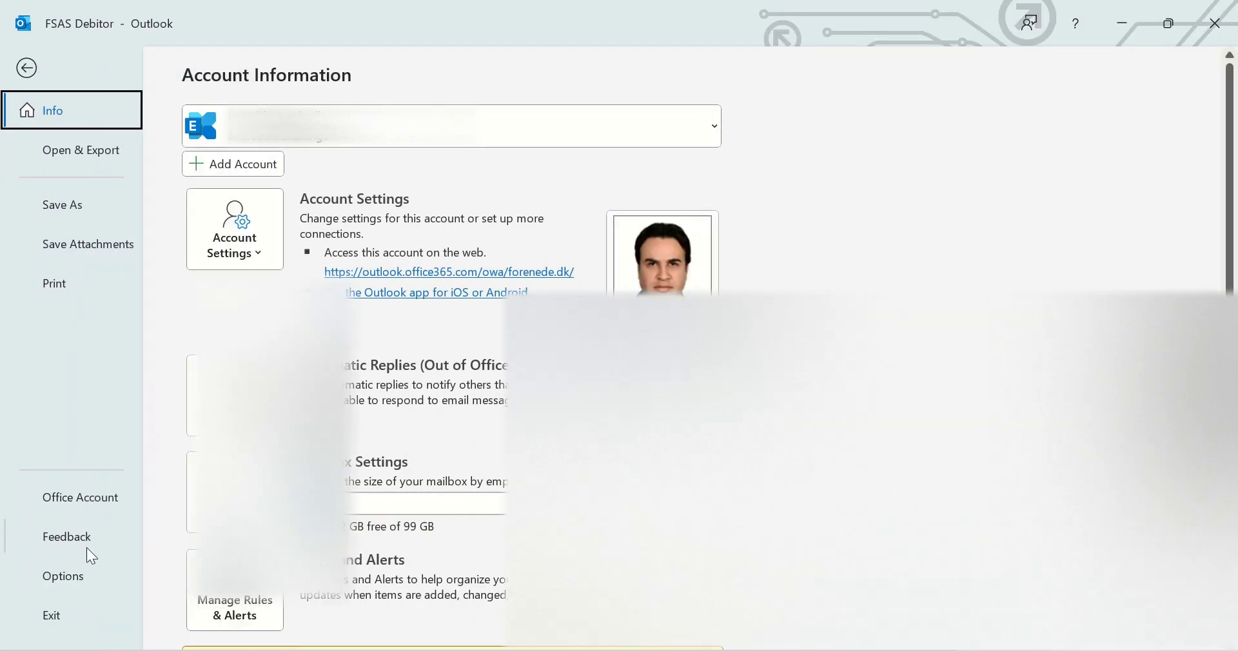
click(69, 576)
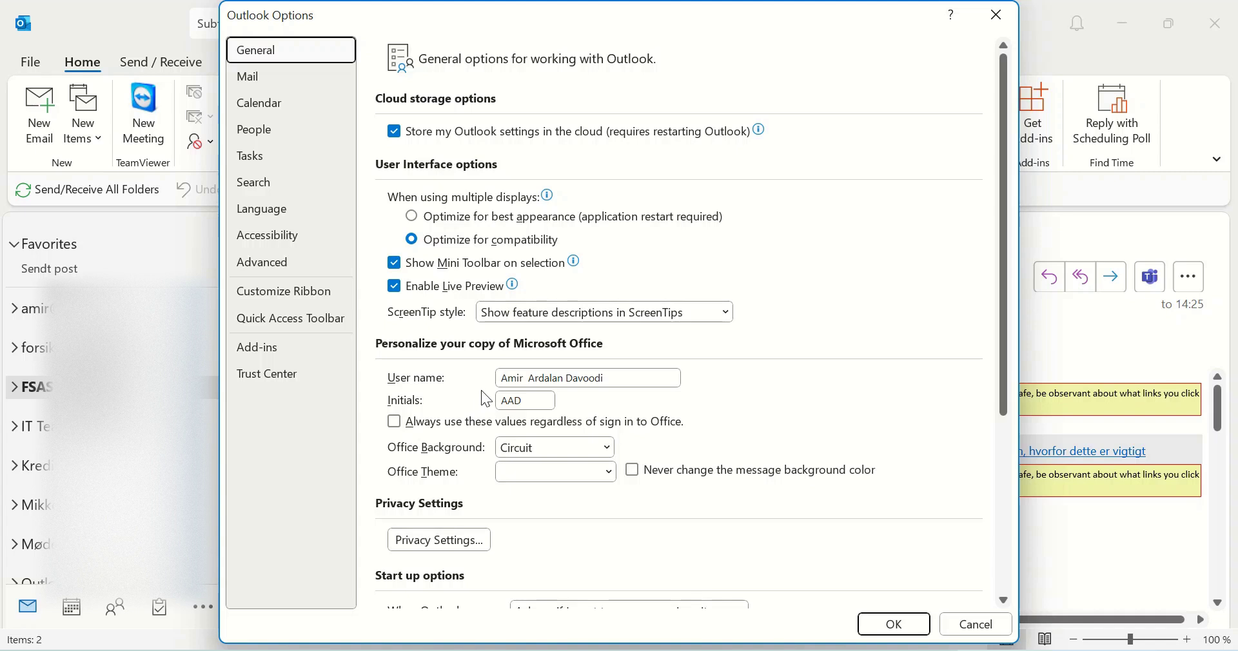
click(258, 187)
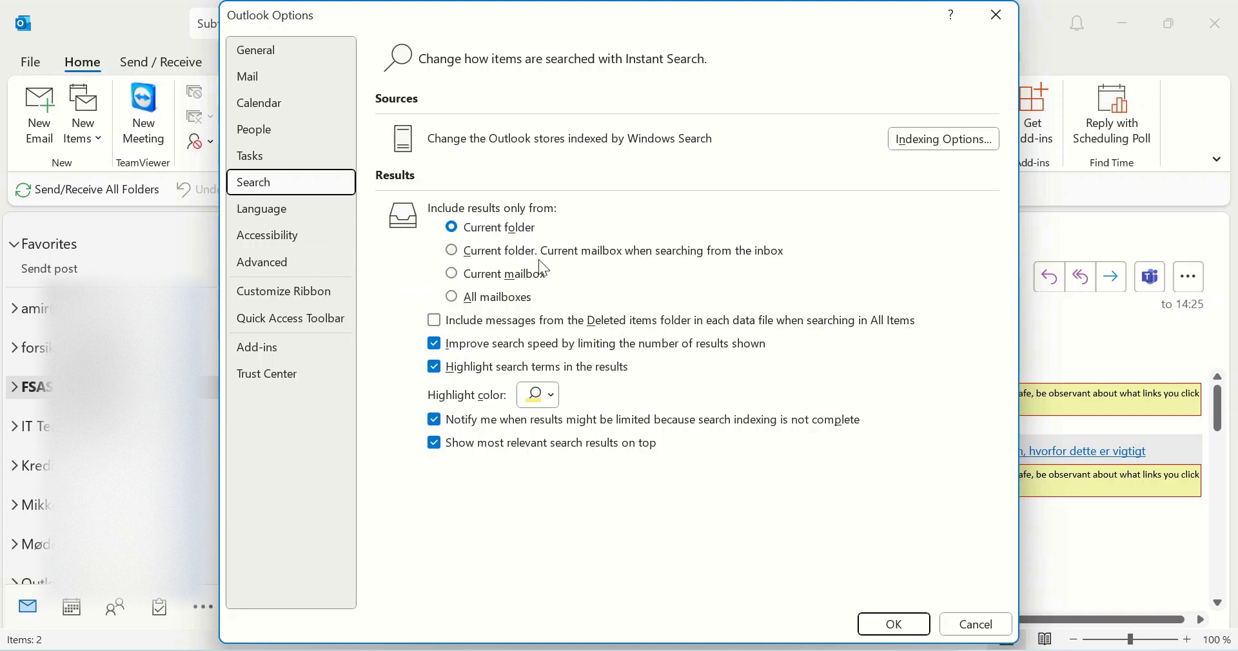
click(452, 274)
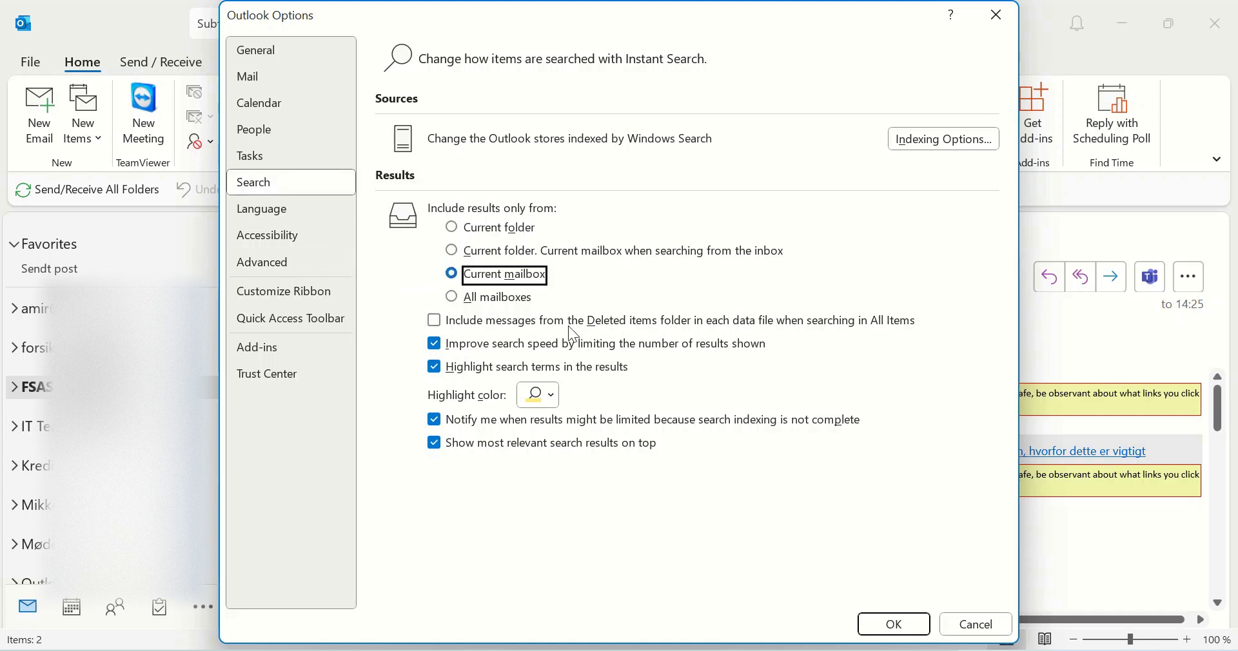
click(509, 299)
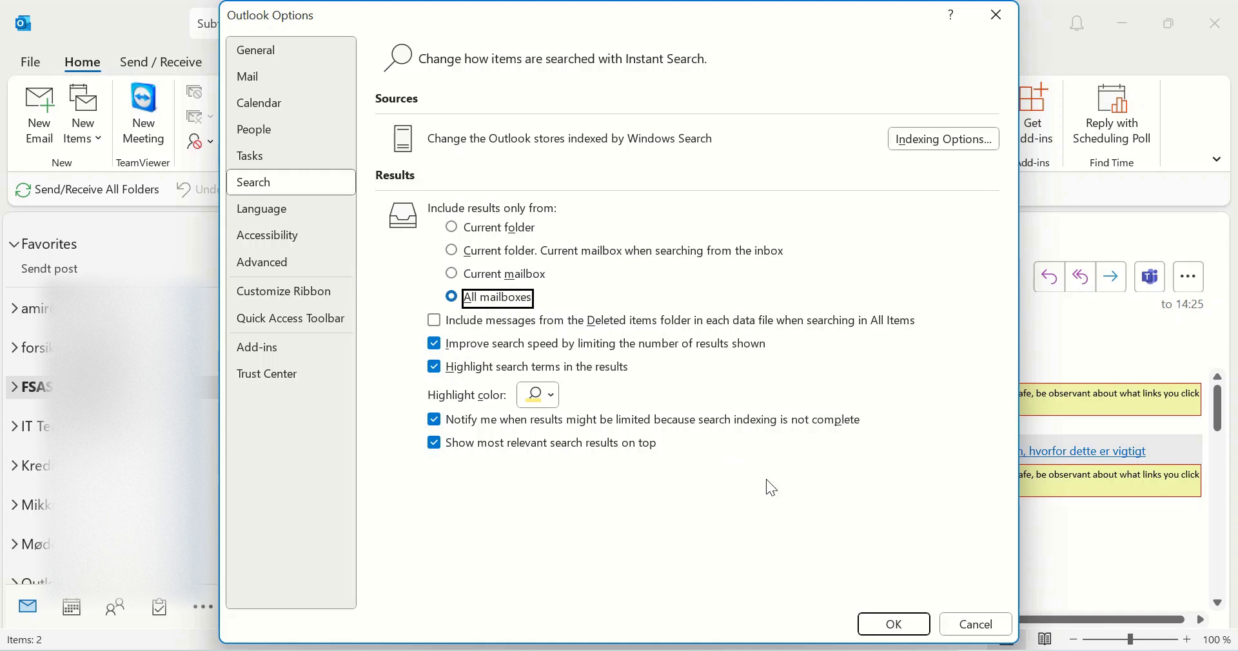
click(894, 624)
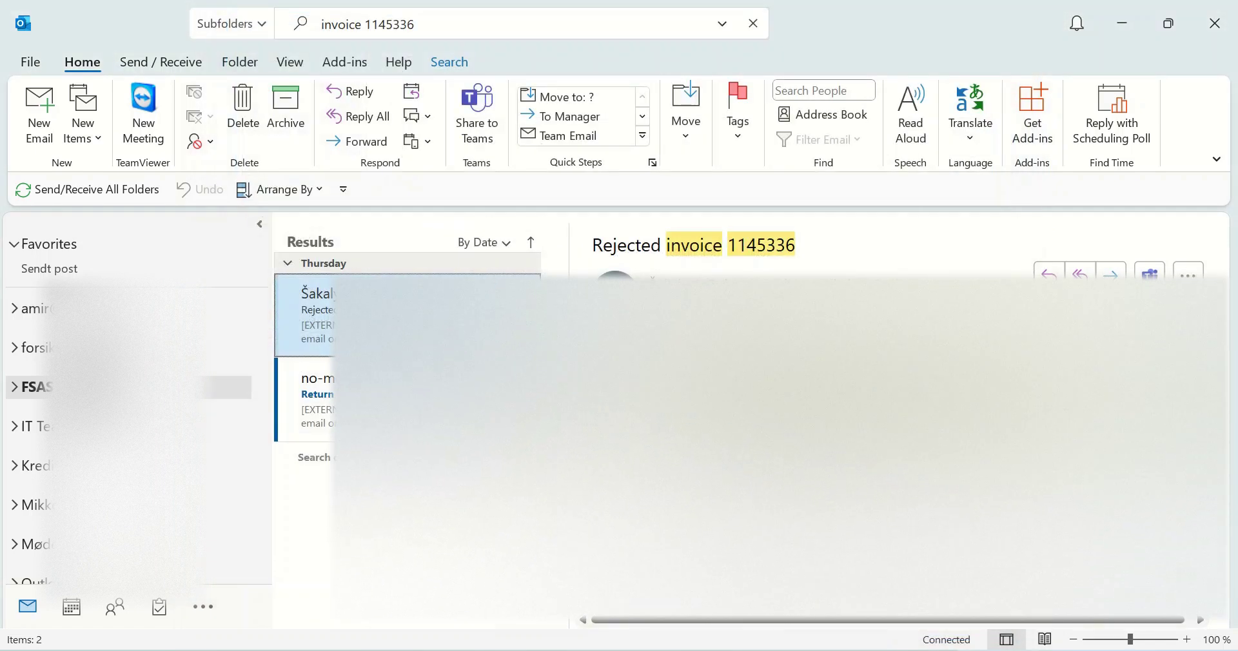
Open Account Settings on the Data Files tab and select the mailbox data file
click(34, 65)
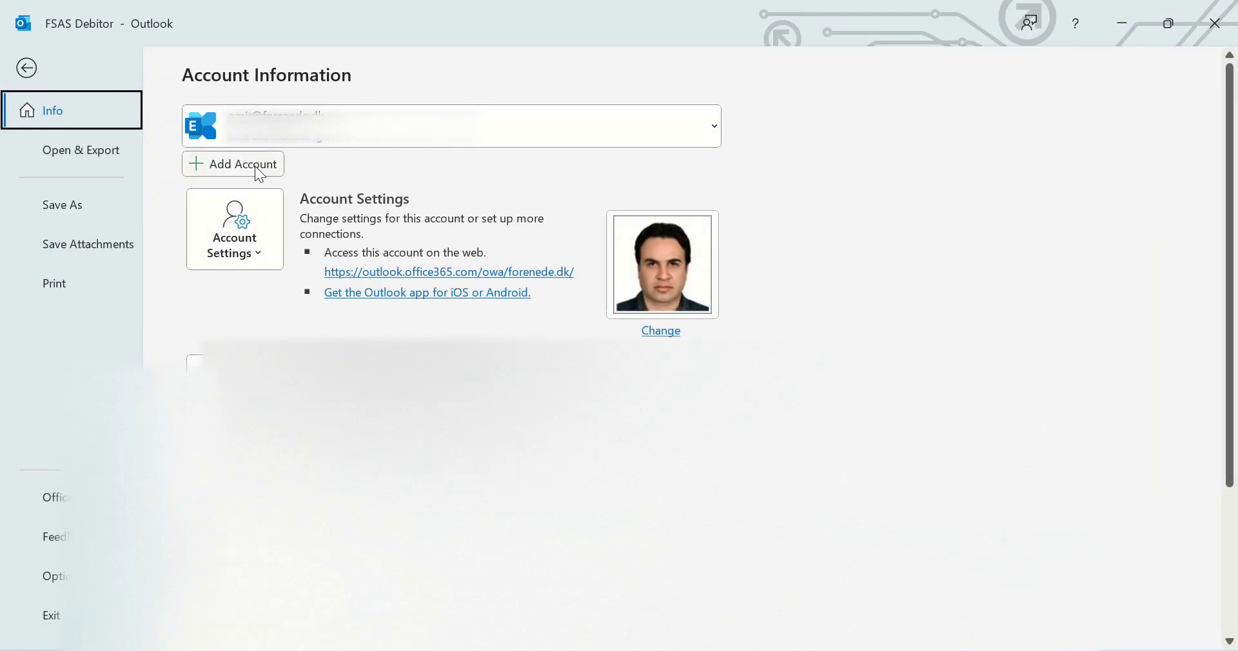
click(248, 218)
click(282, 295)
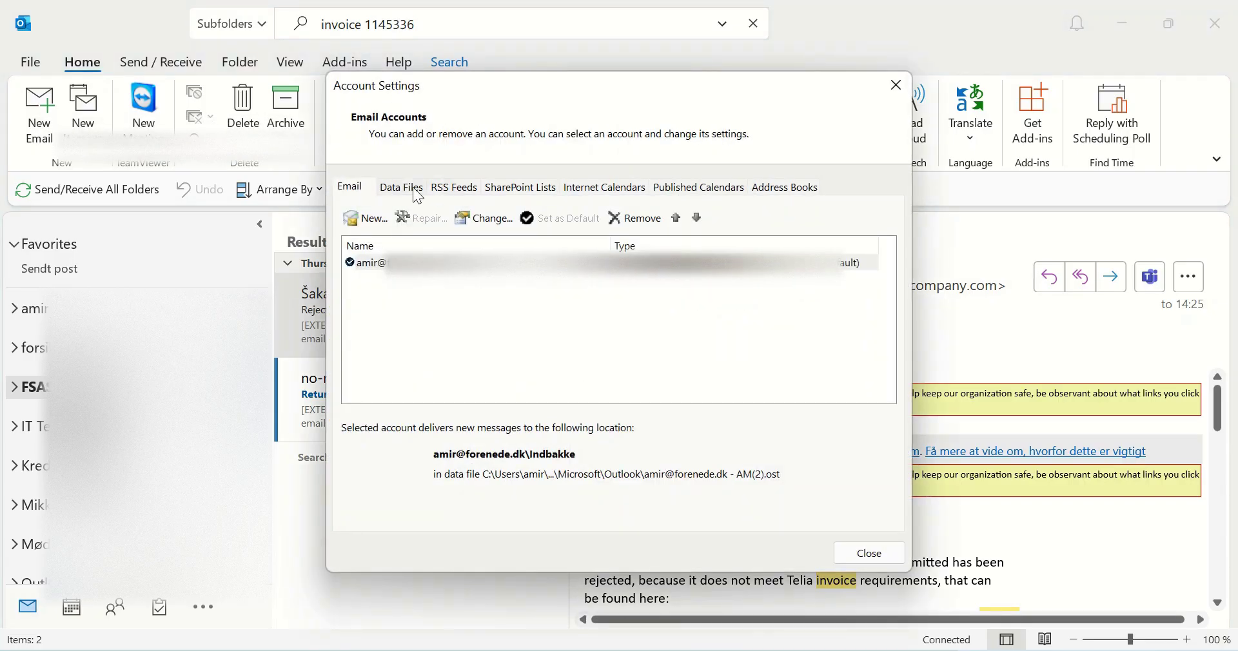
click(416, 191)
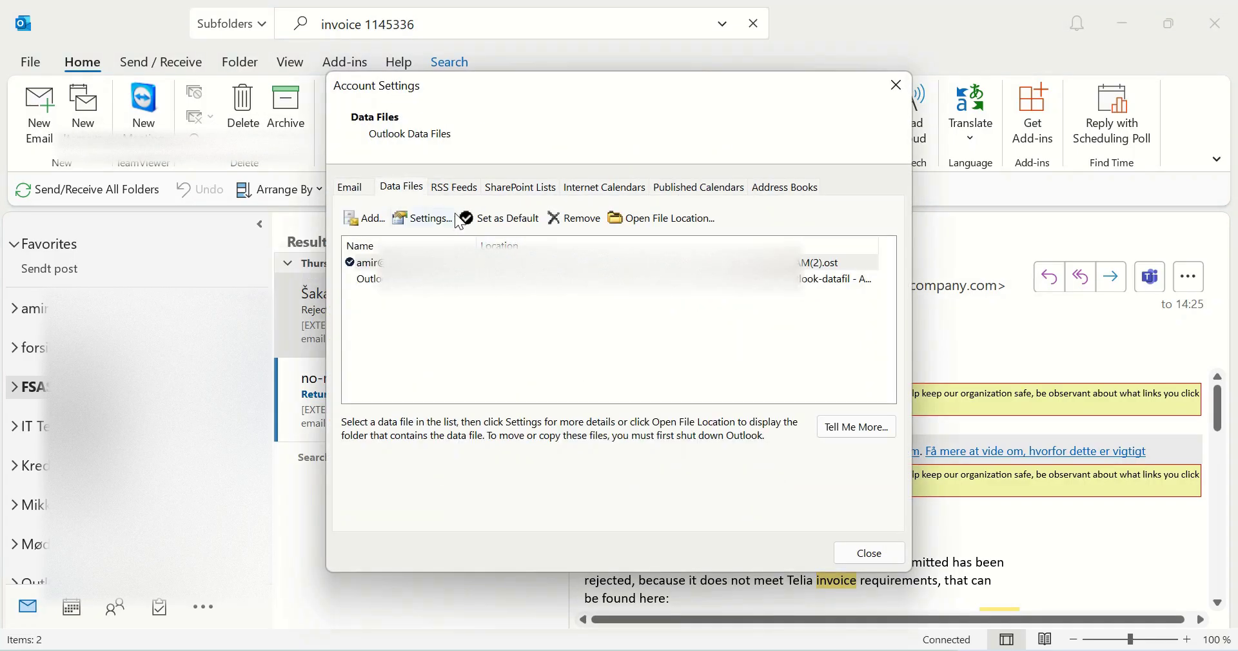
click(516, 263)
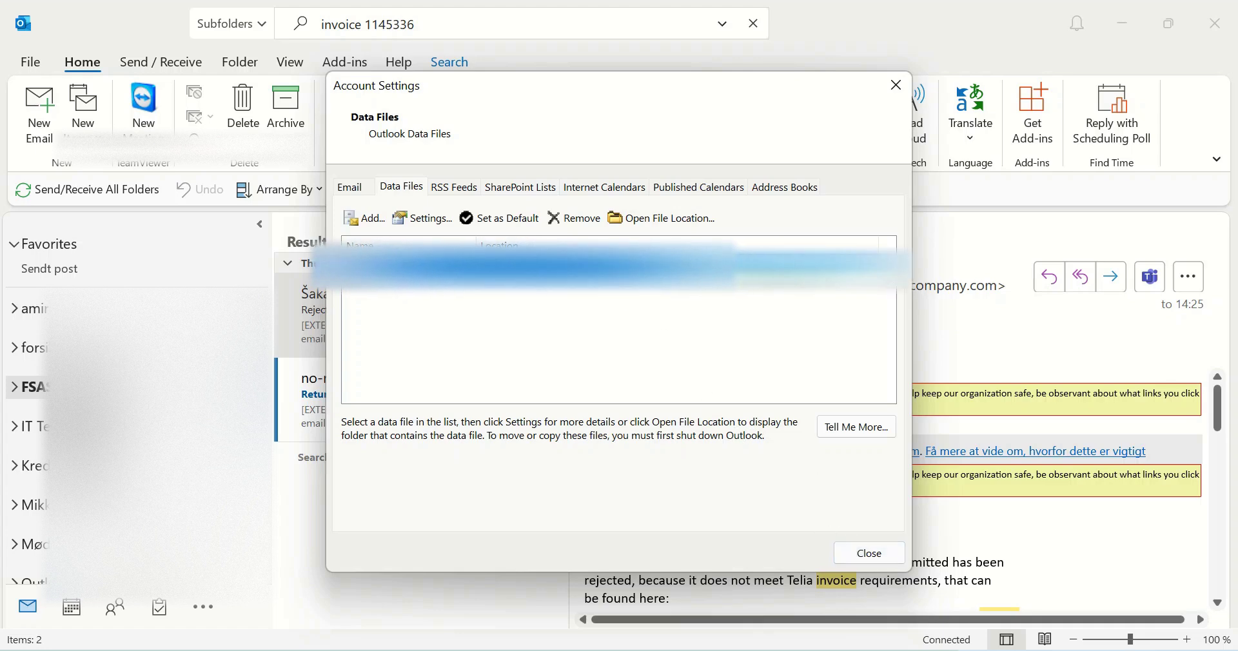
In the mailbox's Advanced settings, tick Download shared folders, apply, and confirm with OK
click(427, 222)
click(418, 258)
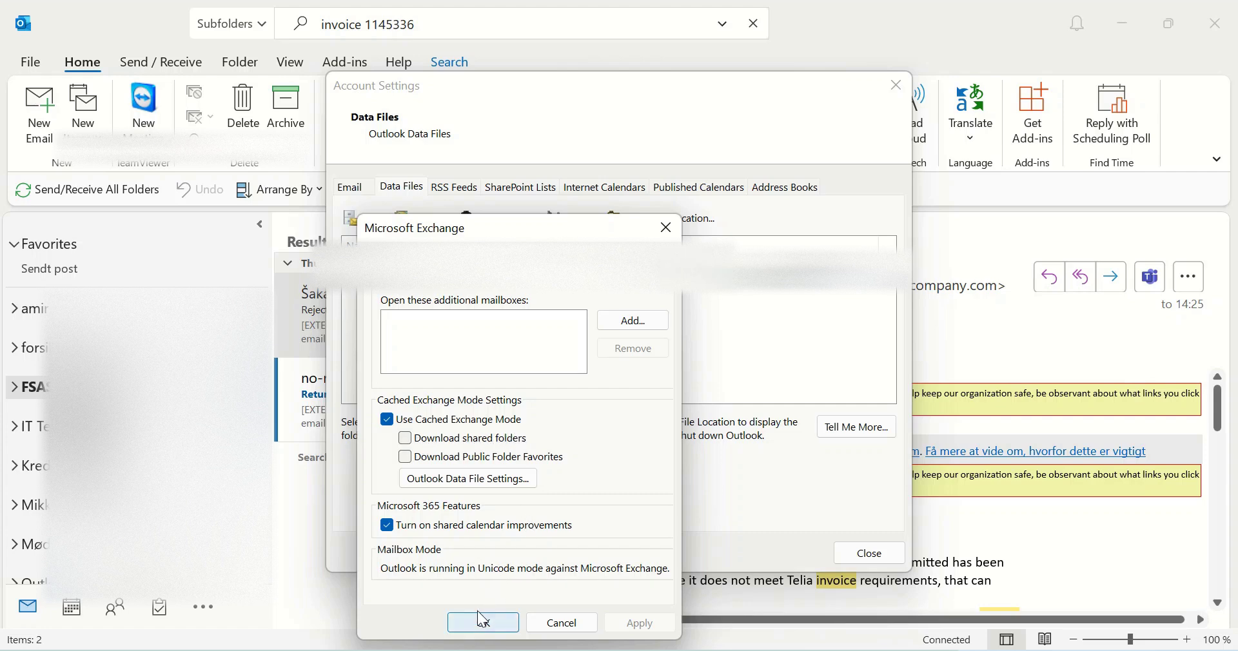
click(407, 439)
click(640, 623)
click(484, 623)
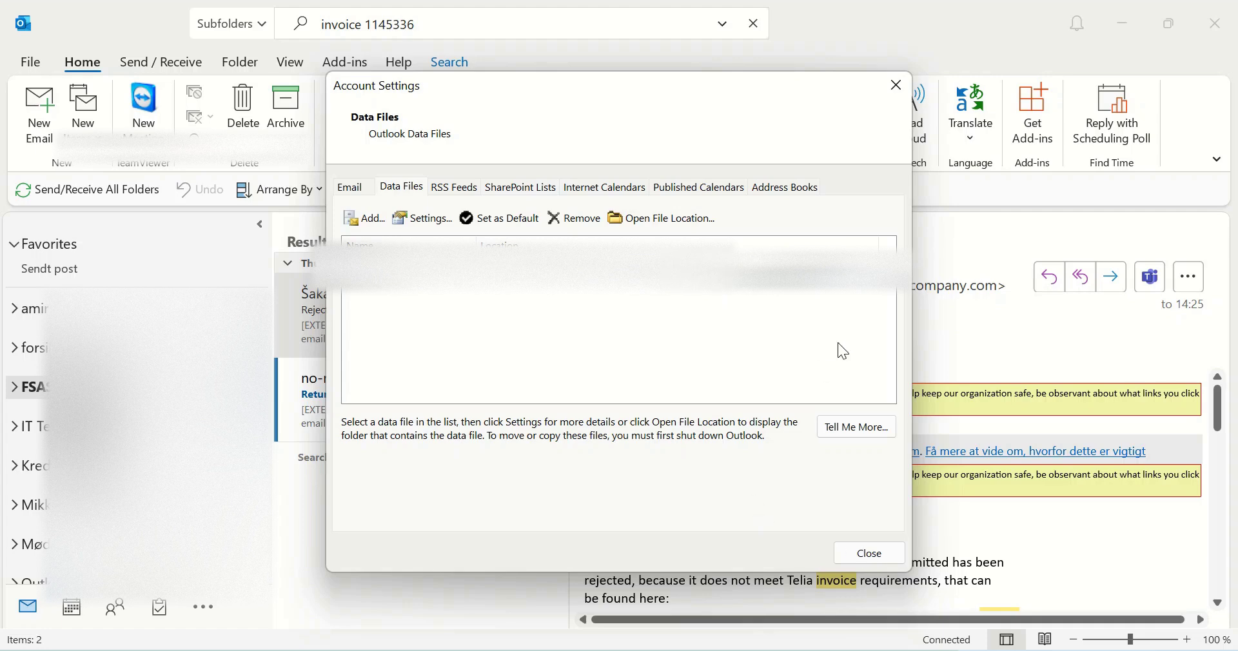
Close Account Settings and bring back the Search tab scope options for the invoice 1145336 results
click(896, 86)
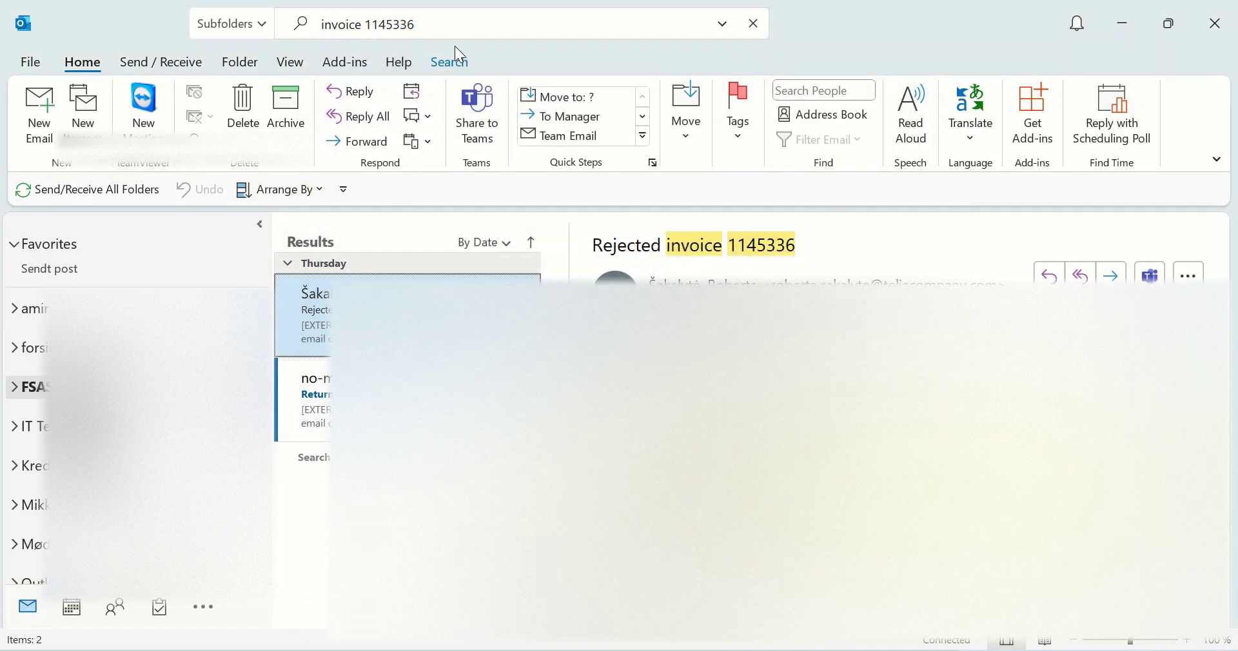
click(451, 26)
key(Escape)
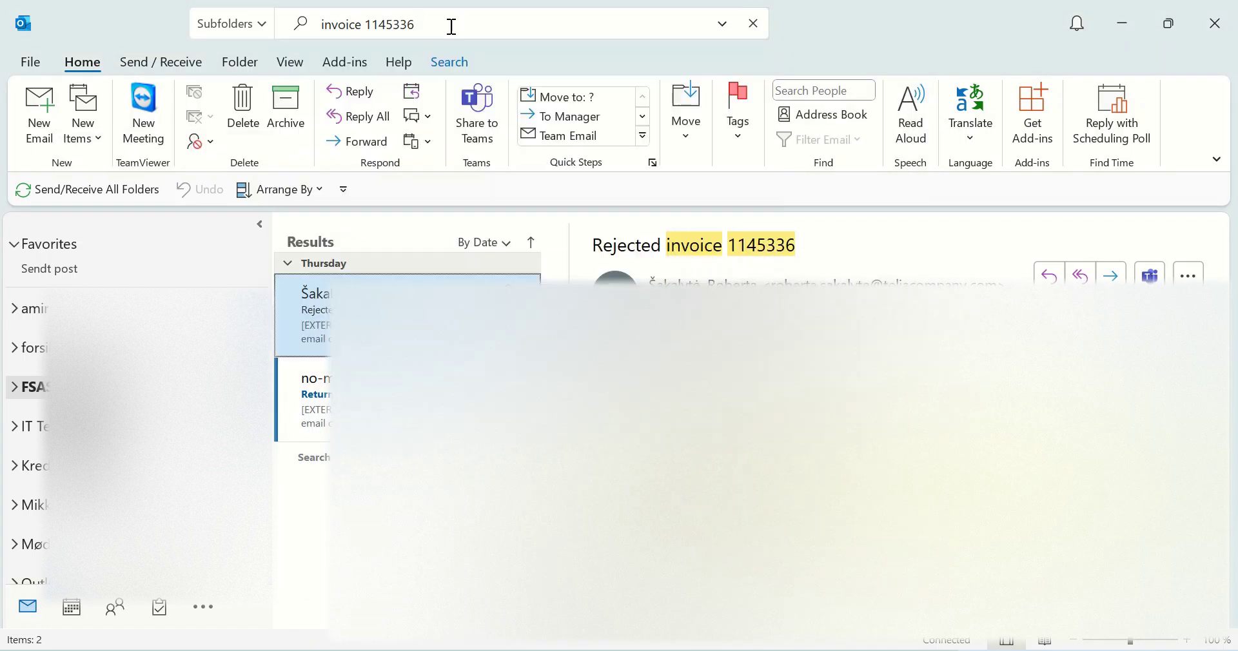
click(433, 61)
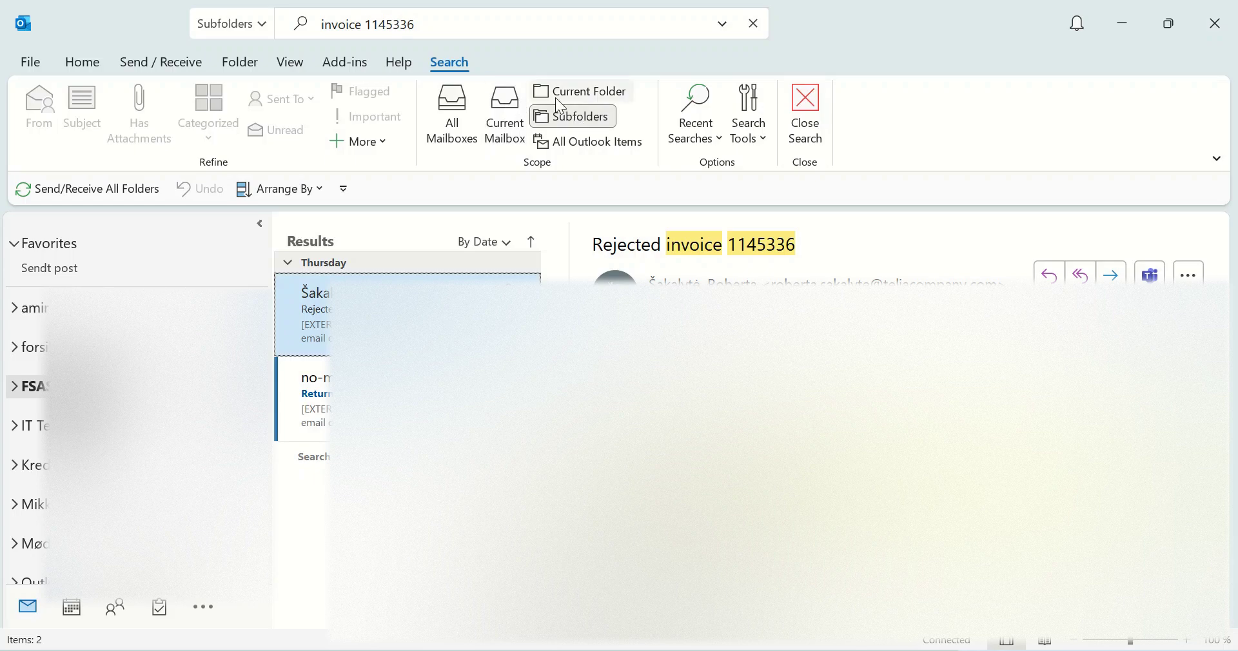